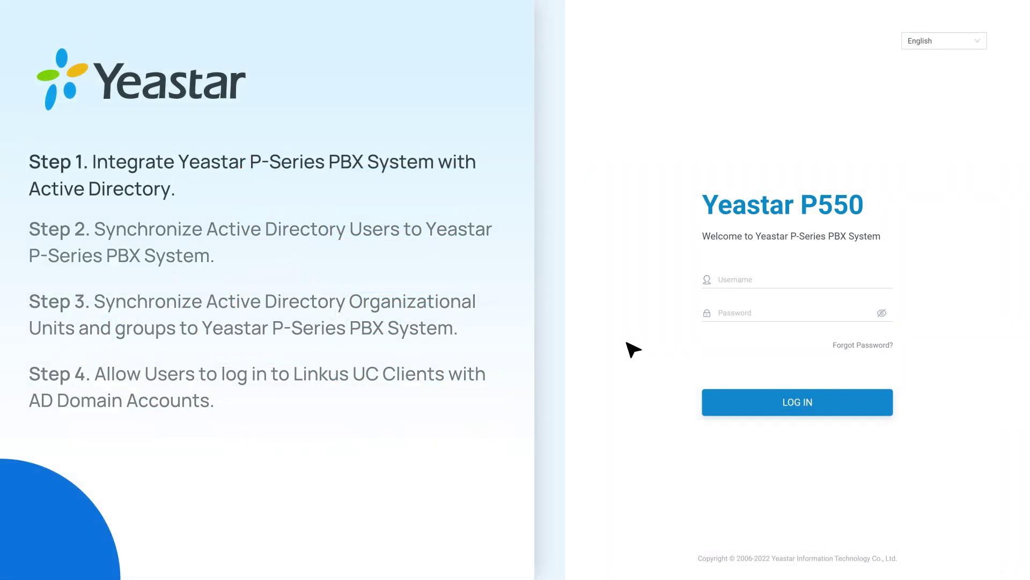
Sign in with the administrator account and go to Integrations › Collaboration.
click(834, 282)
text(admin)
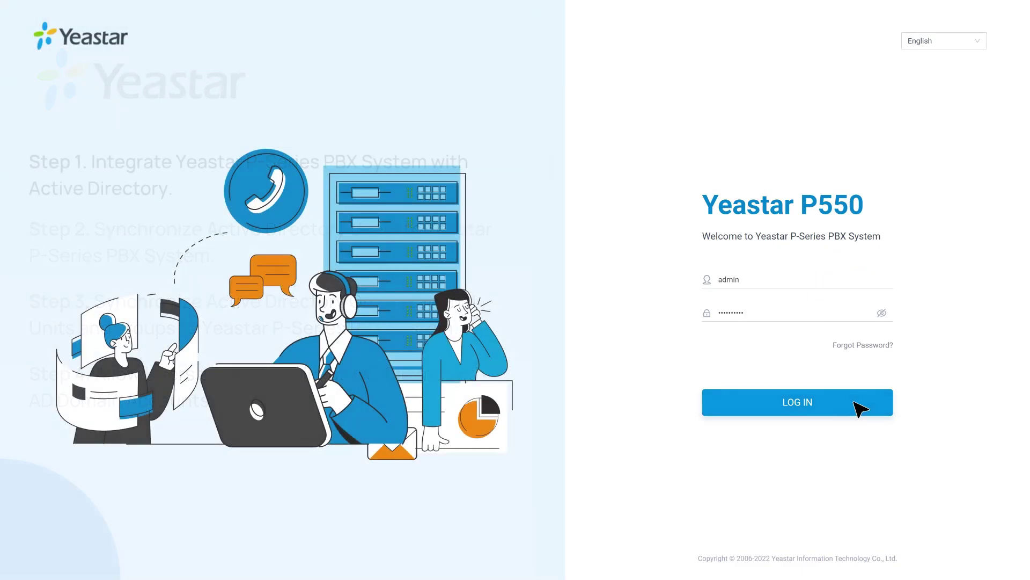
click(855, 402)
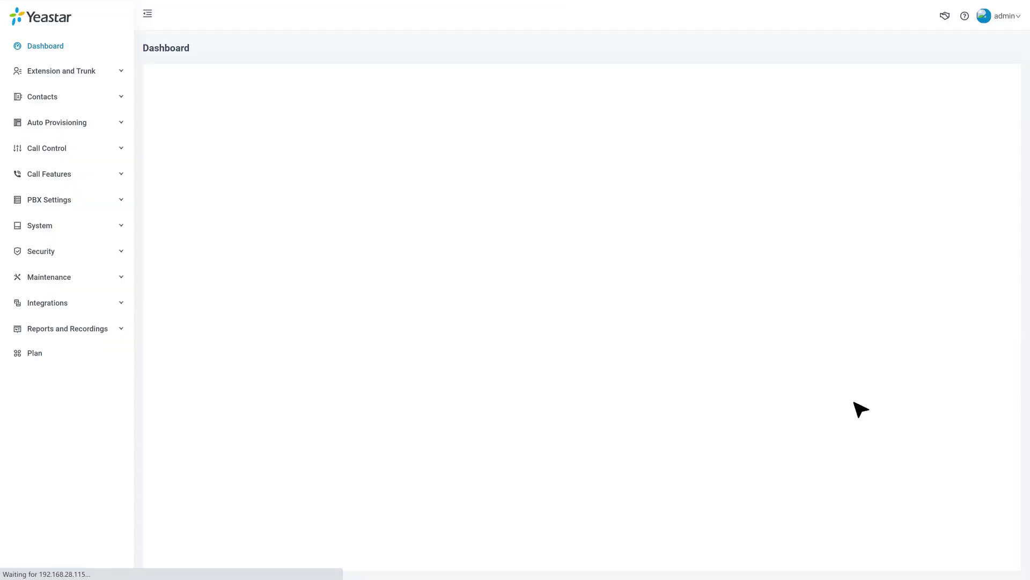
click(119, 301)
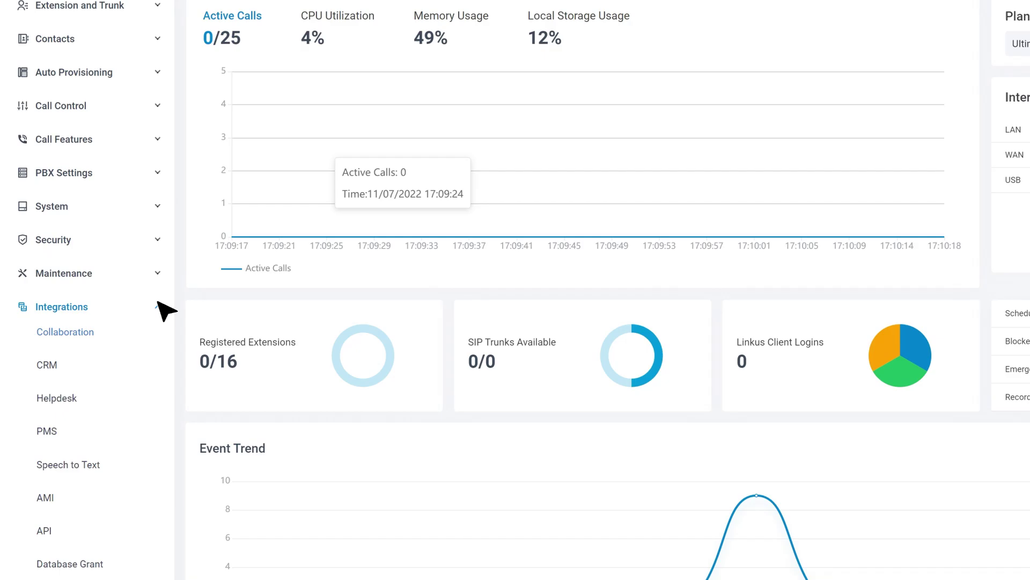
click(138, 344)
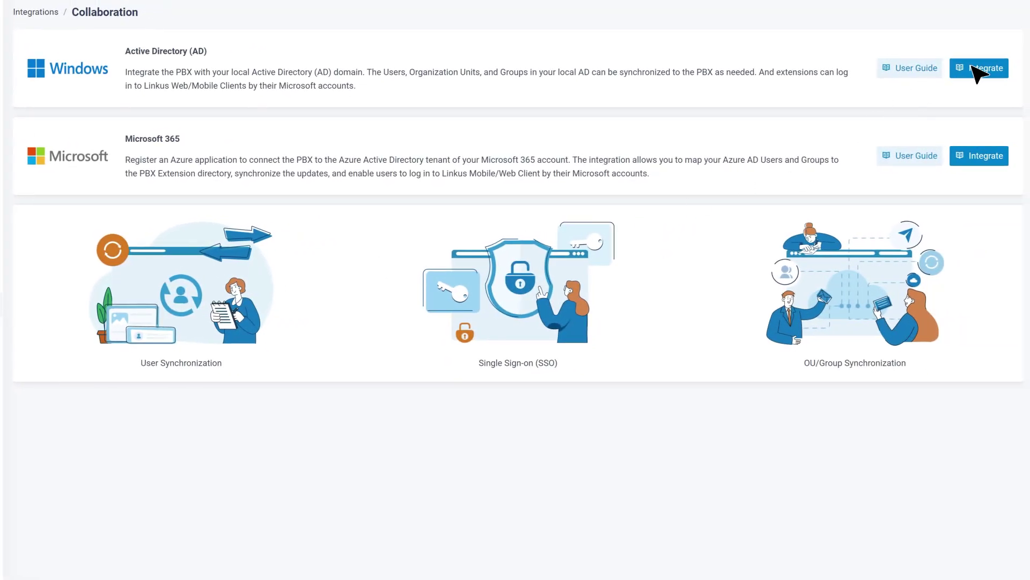
Start the Active Directory integration with host 192.168.28.67, protocol LDAP and port 389.
click(977, 72)
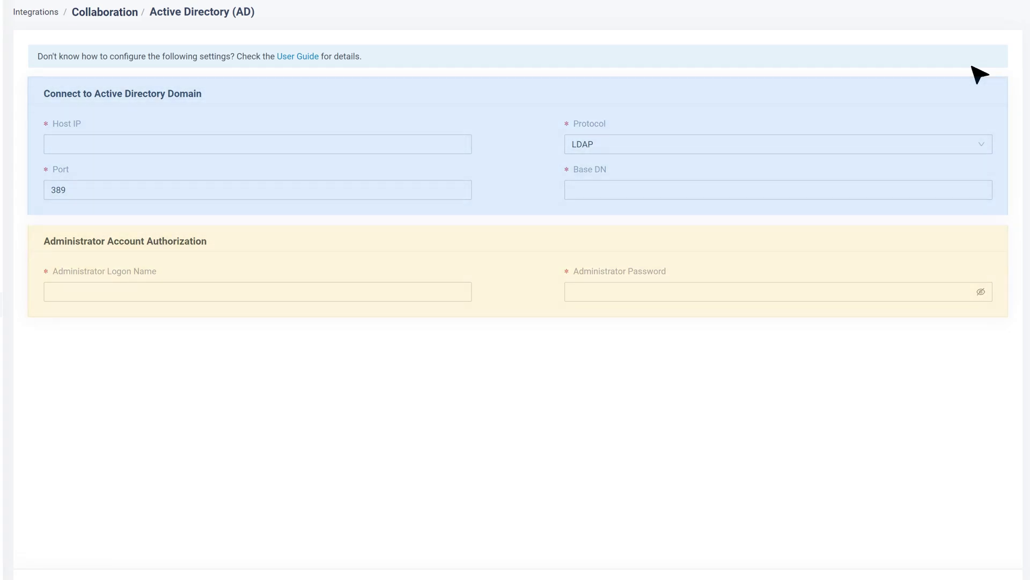
click(435, 144)
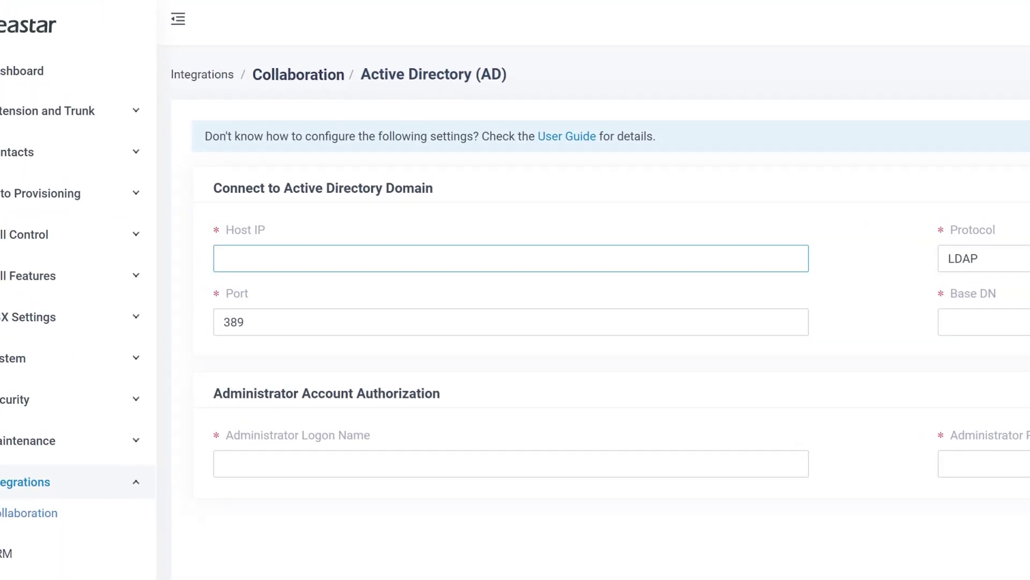
text(192.168.)
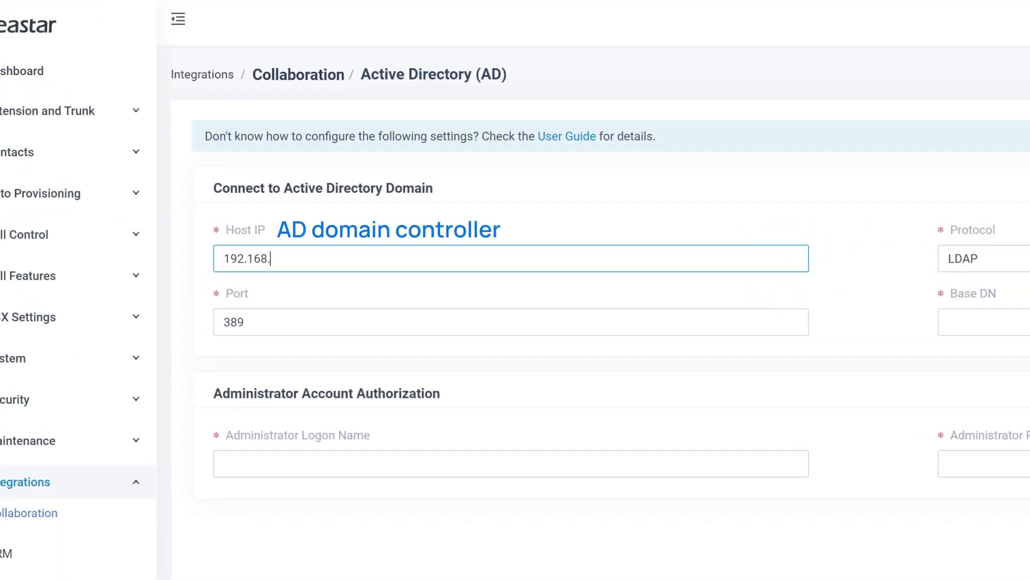
text(28.67)
click(985, 188)
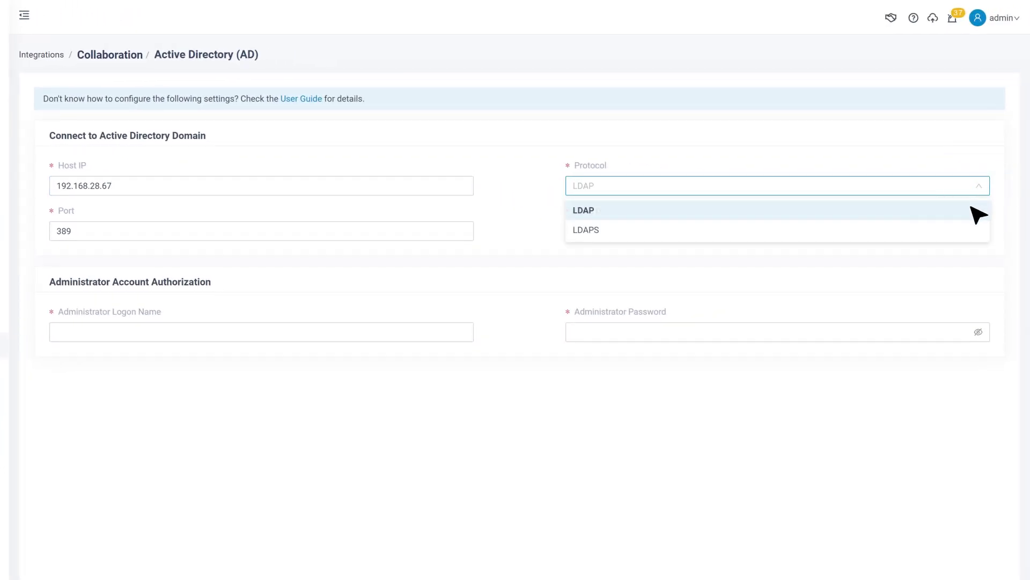
click(972, 208)
click(400, 231)
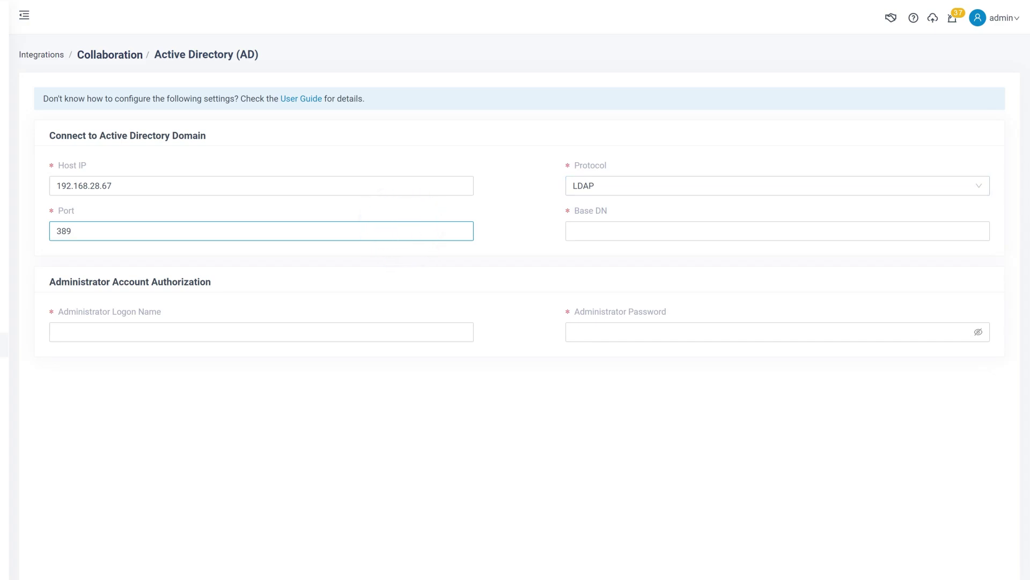
Enter Base DN OU=Marketing,dc=sample,dc=com plus the administrator's logon DN and password.
click(569, 234)
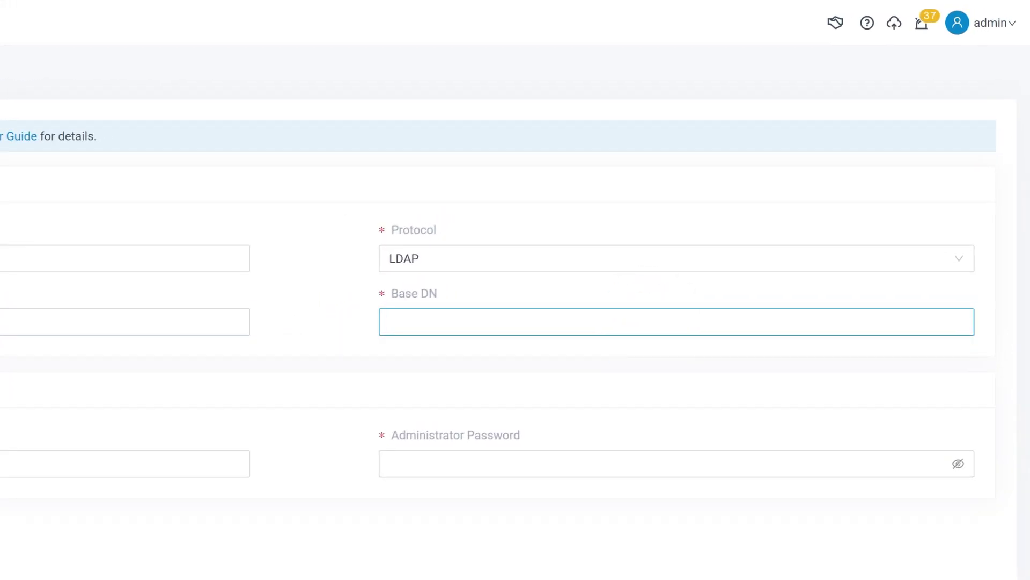
text(OU=Marketing,dc=sample,dc=)
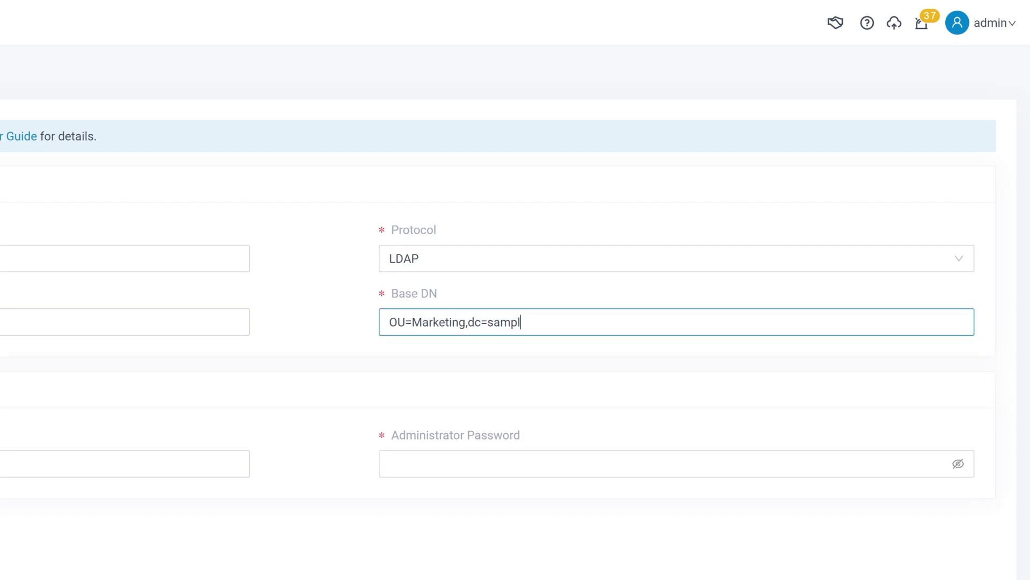
text(com)
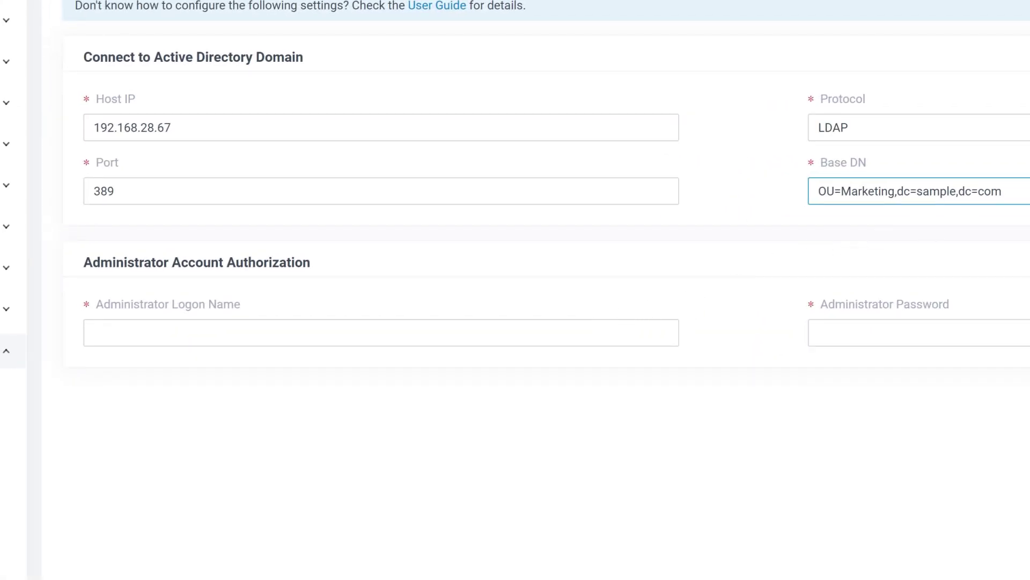
click(582, 333)
text(cn=Jason,OU=Marketing)
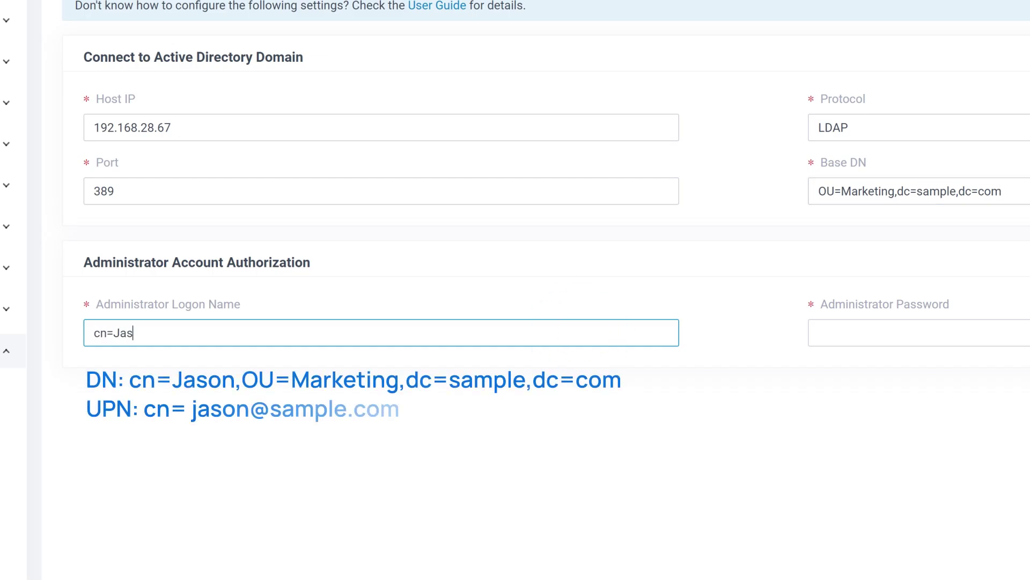
text(,dc=sample,dc=com)
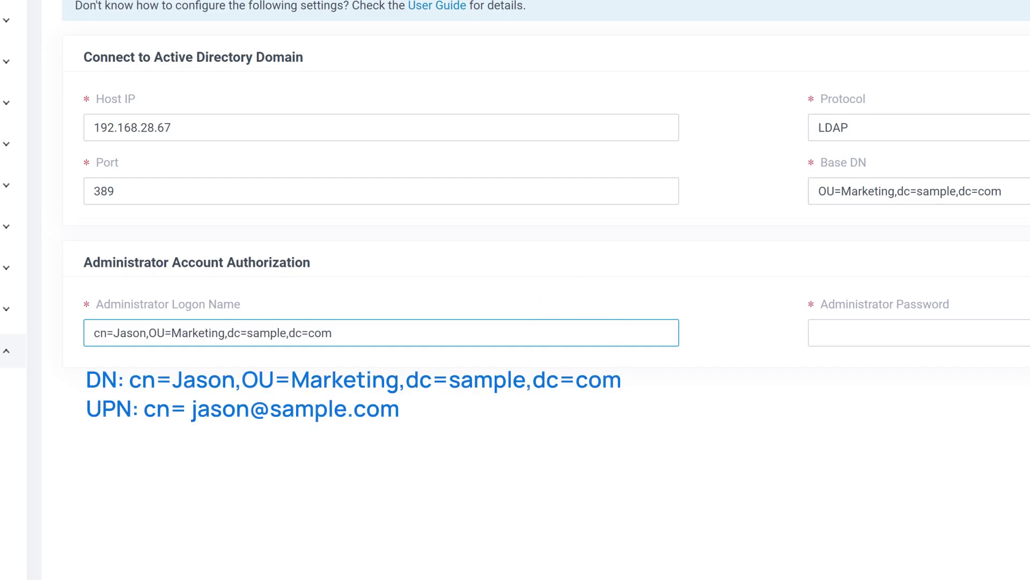
click(989, 338)
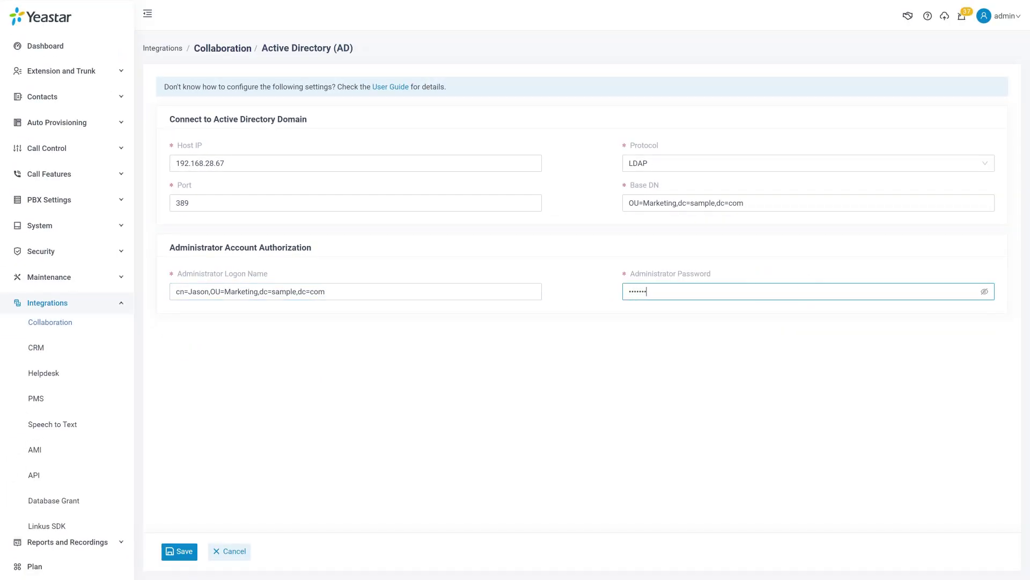
Save the Active Directory connection and acknowledge the data initialization success message.
click(192, 555)
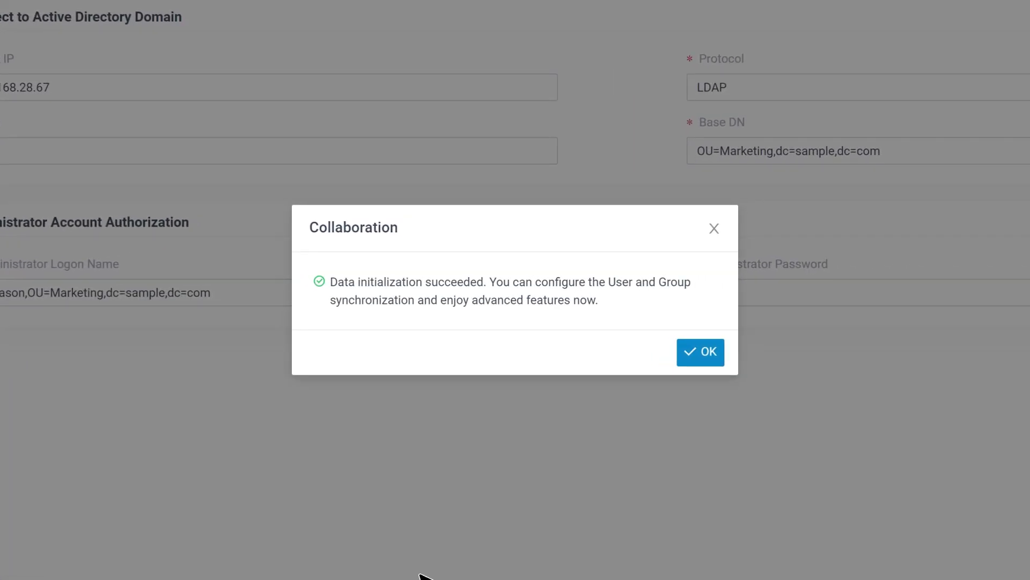
click(714, 352)
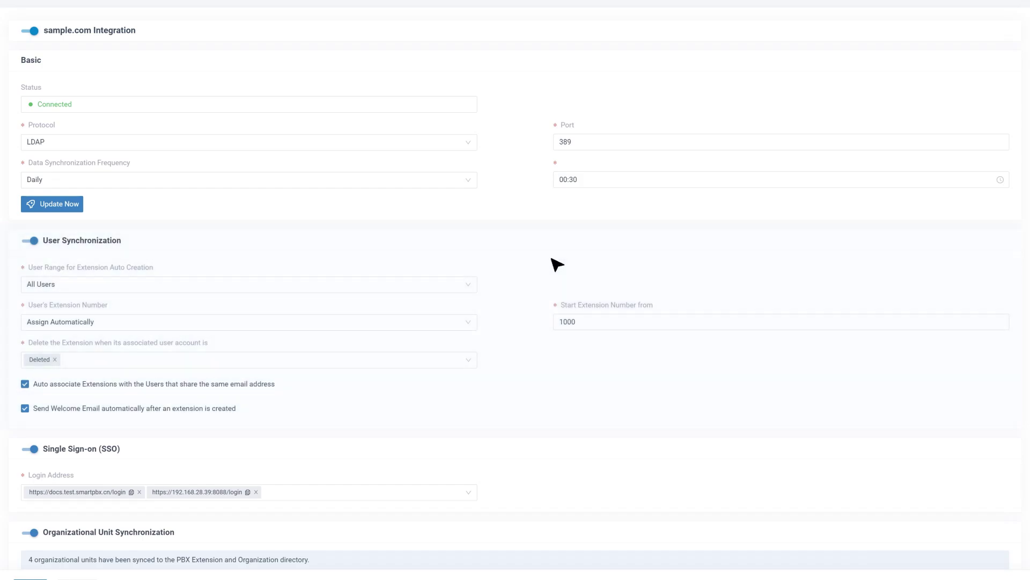
Set extension auto-creation to Users in Specific Organizational Unit, reviewing Yeastar Demo's sub-units.
click(468, 289)
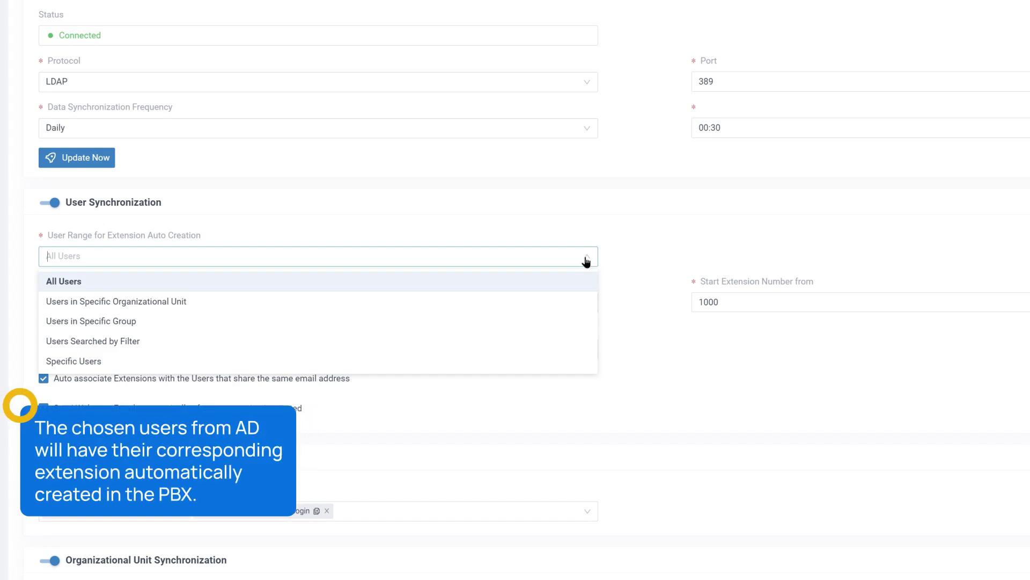
click(586, 301)
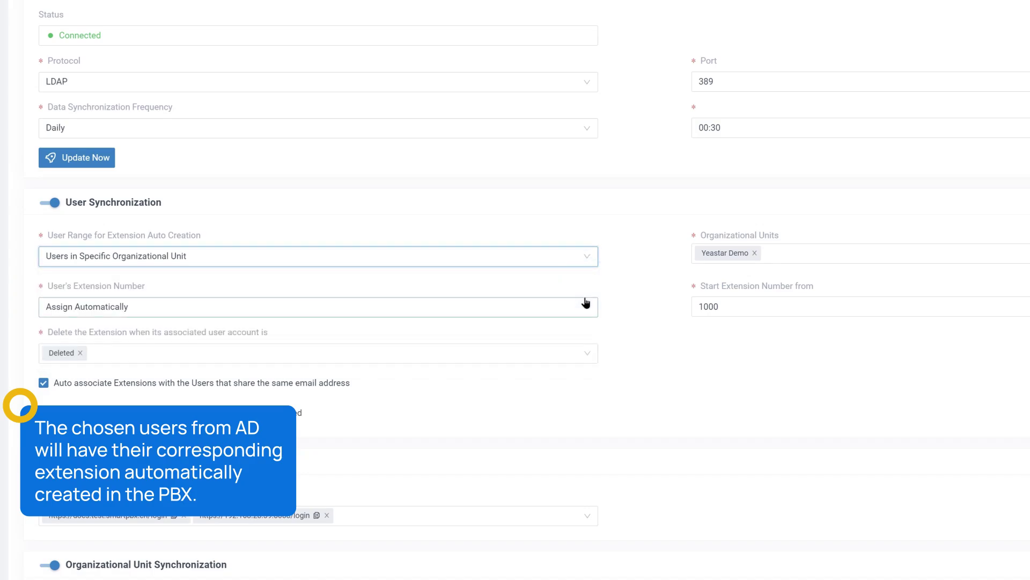
click(784, 251)
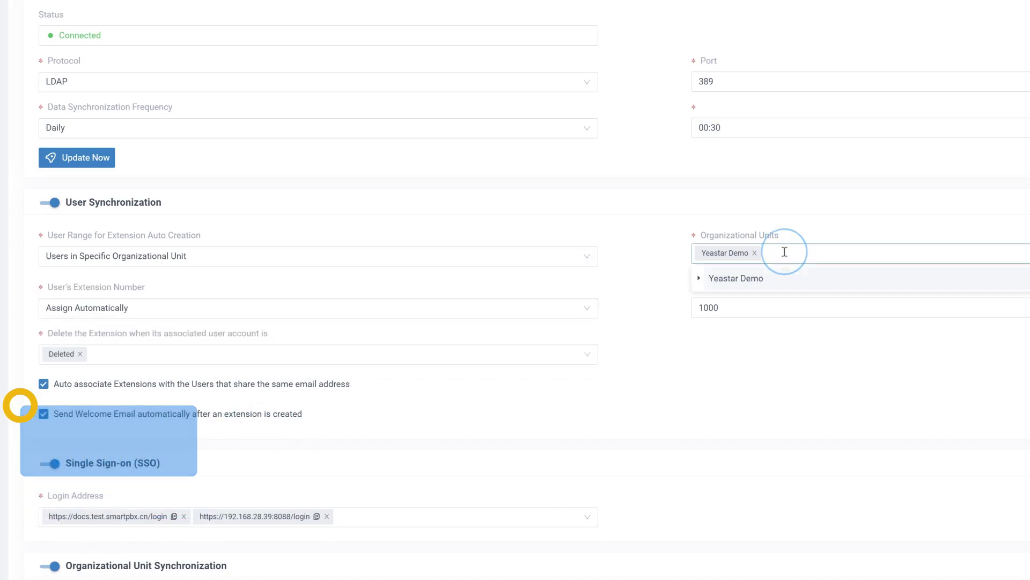
click(698, 279)
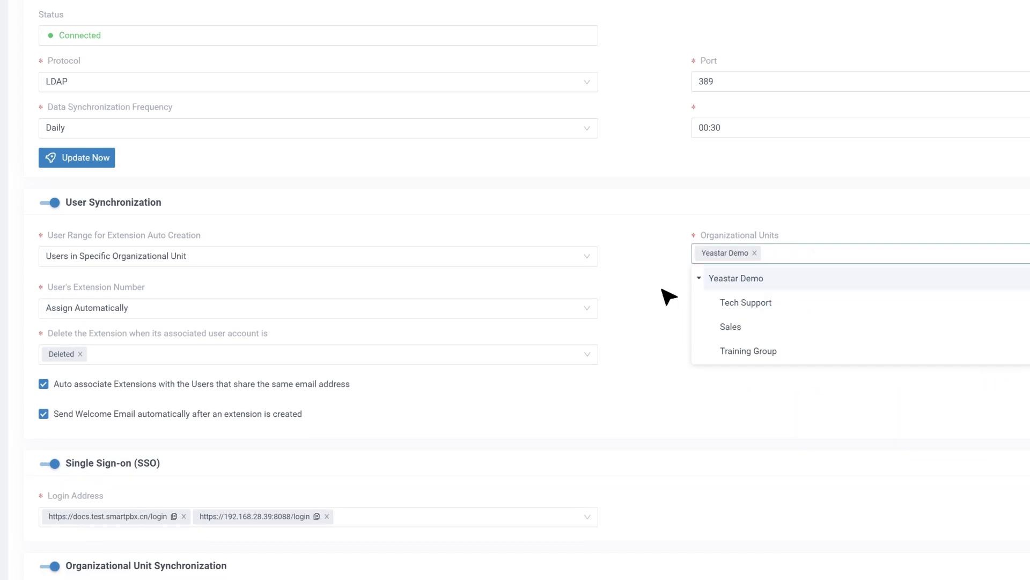
click(622, 295)
Keep extension numbers assigned automatically rather than read from a user property.
click(588, 306)
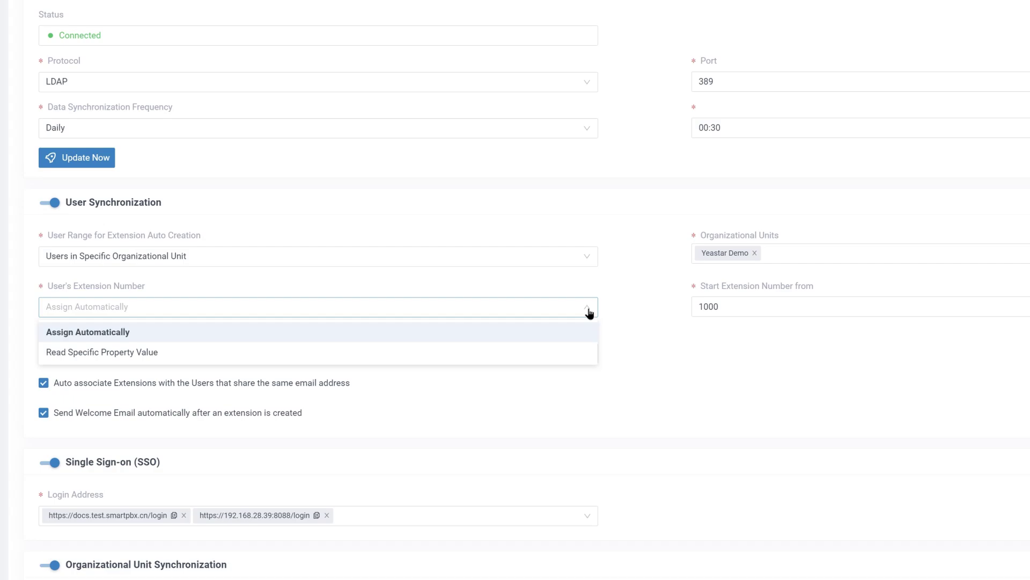
click(583, 335)
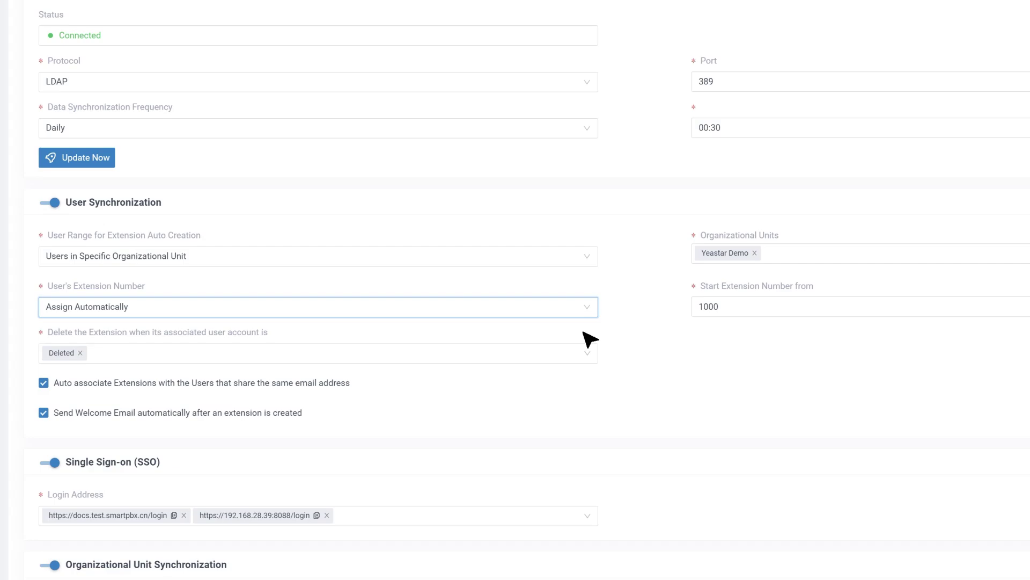
click(588, 308)
click(580, 352)
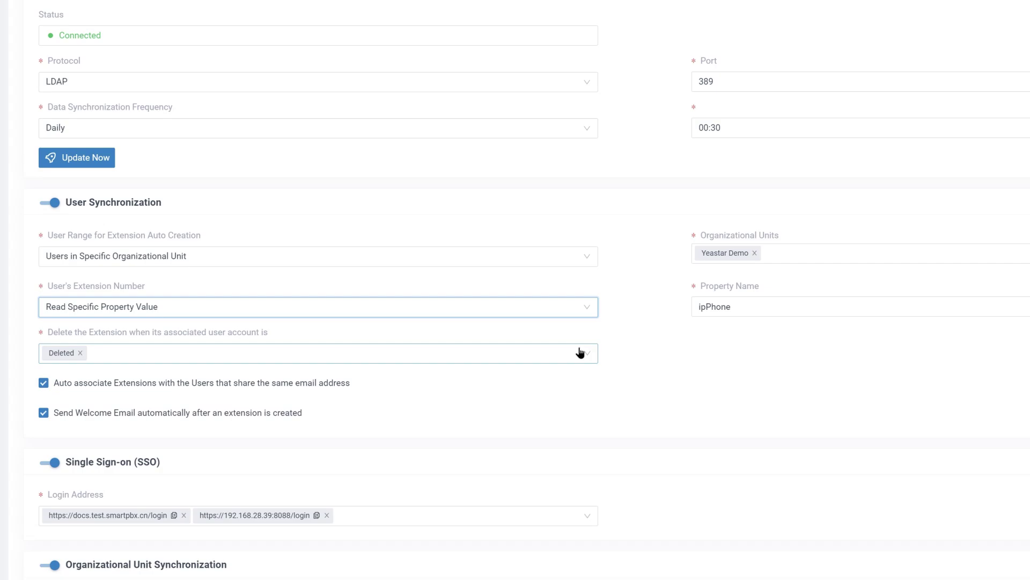
click(587, 303)
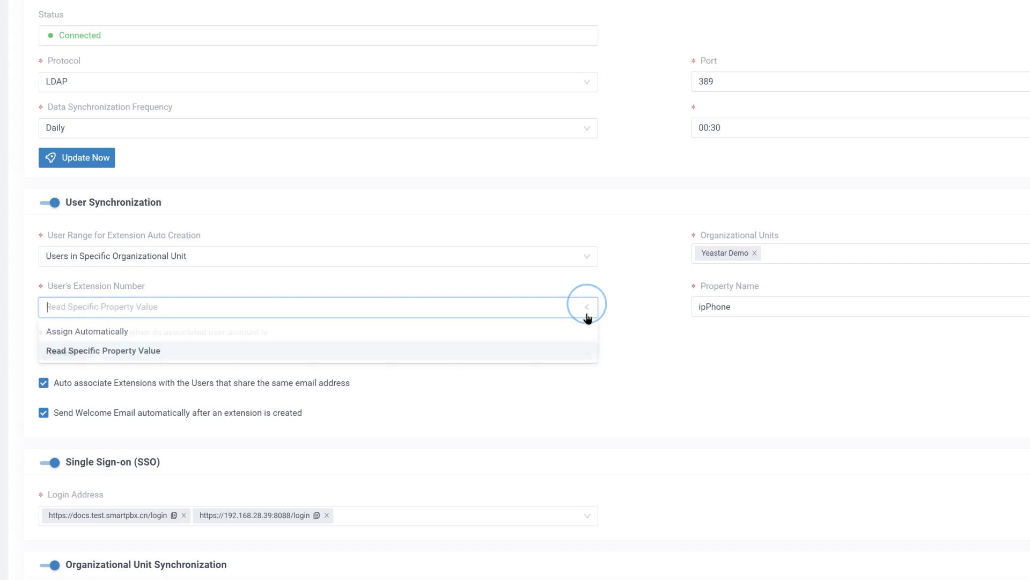
click(582, 332)
Delete extensions only when the AD account is Deleted, keep email auto-association on, and save.
click(587, 356)
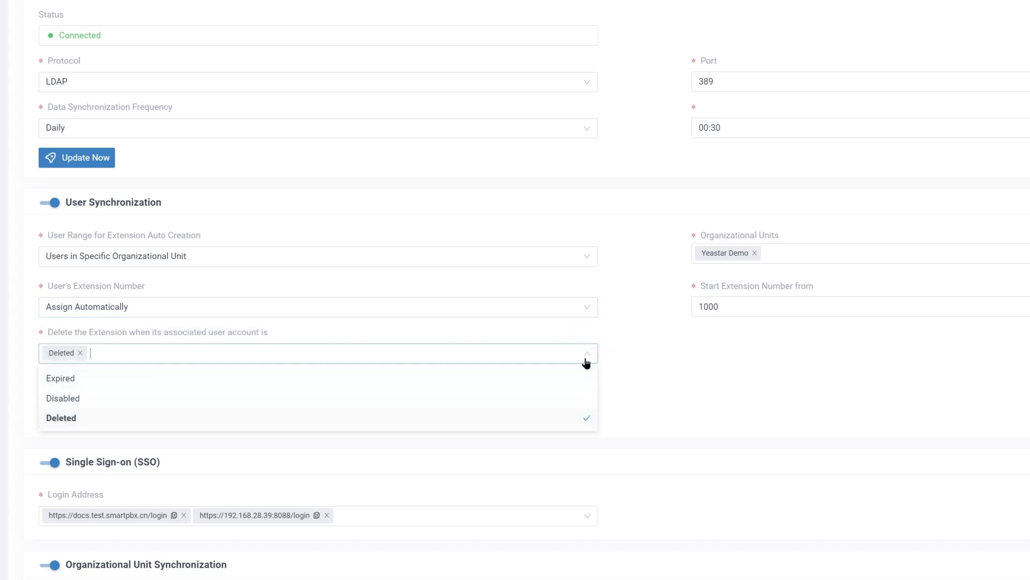
click(586, 359)
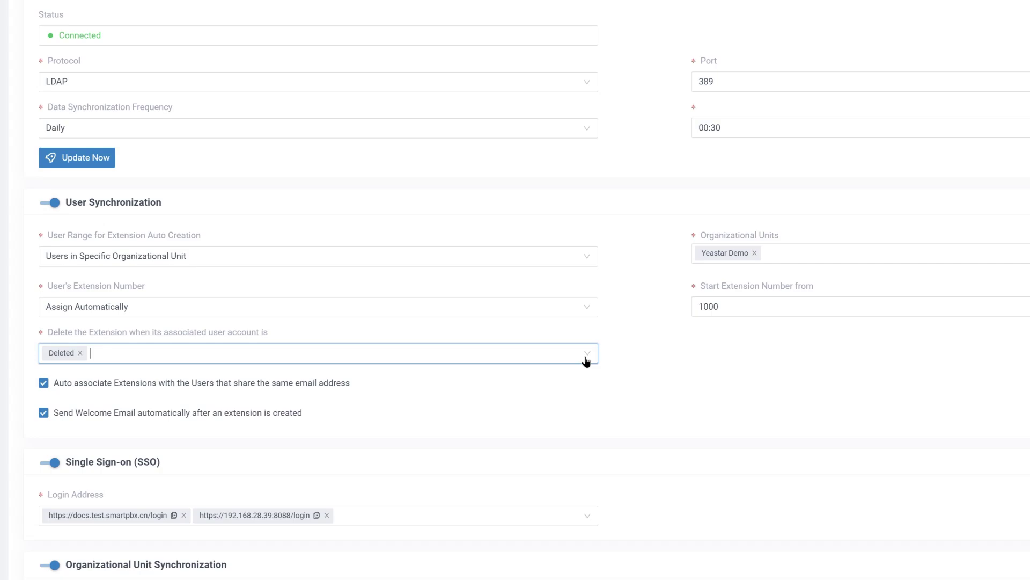
click(43, 383)
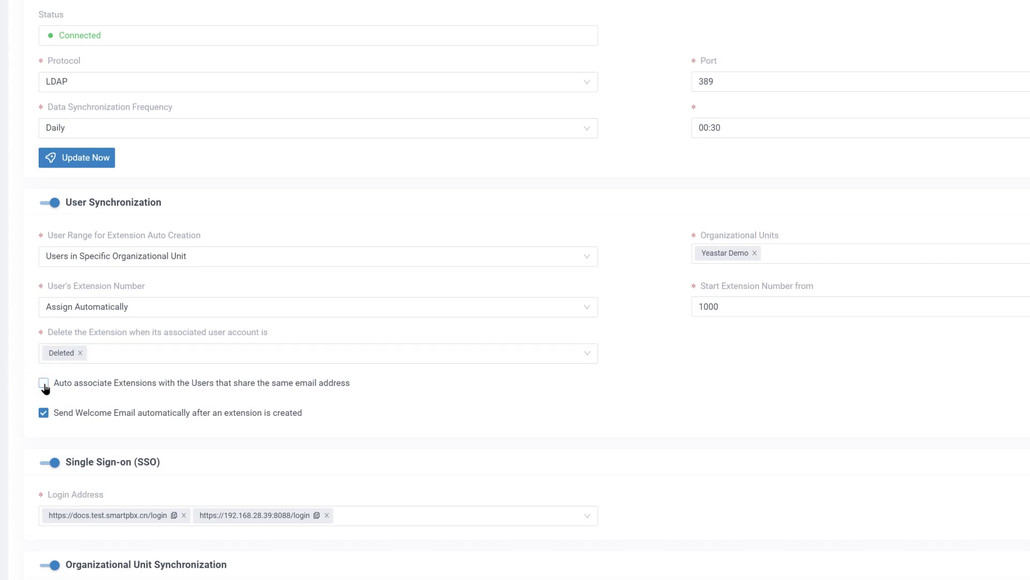
click(44, 383)
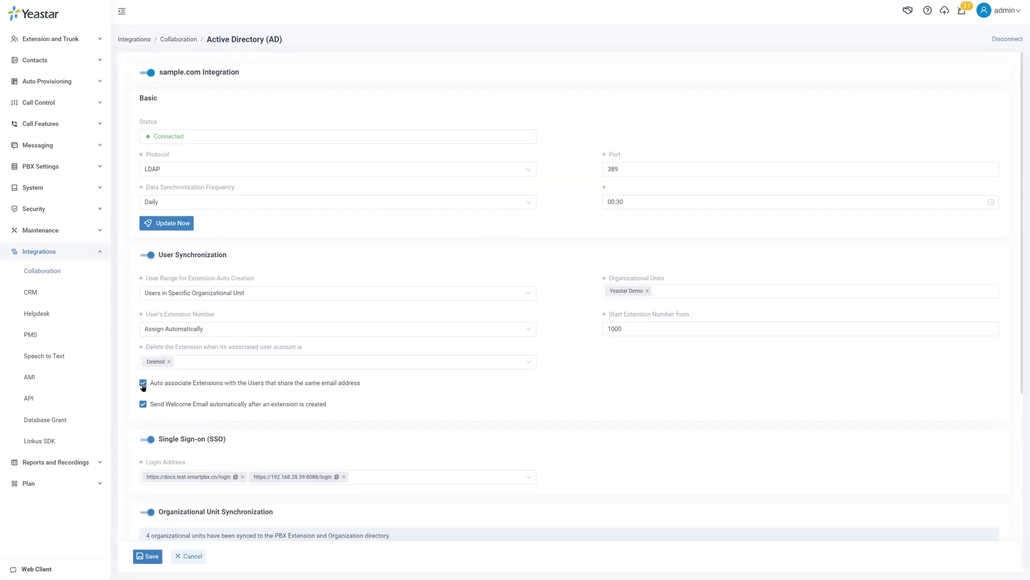
click(145, 558)
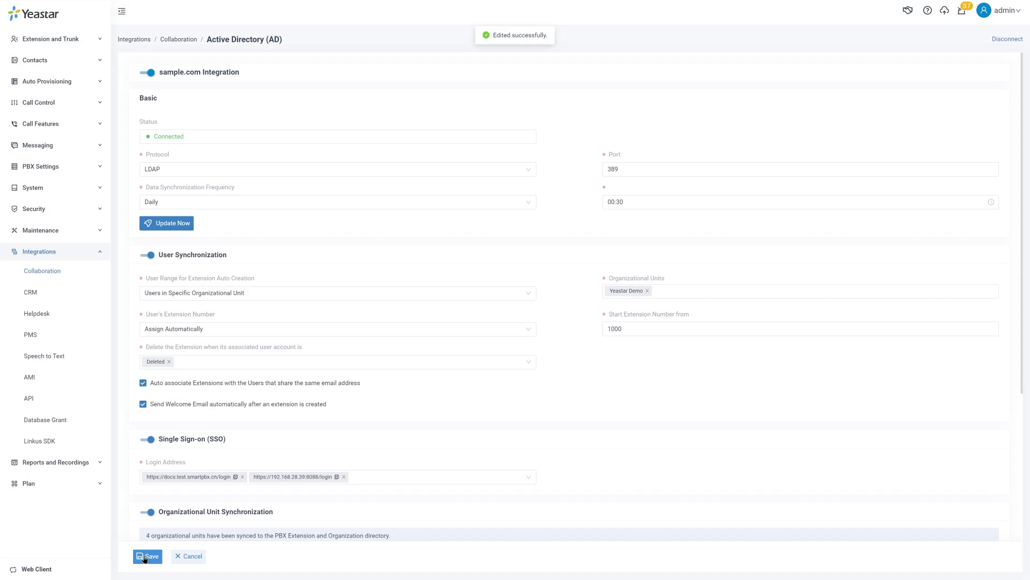
Set User Range to Specific Users and search AD users by organizational unit Yeastar Demo.
click(528, 296)
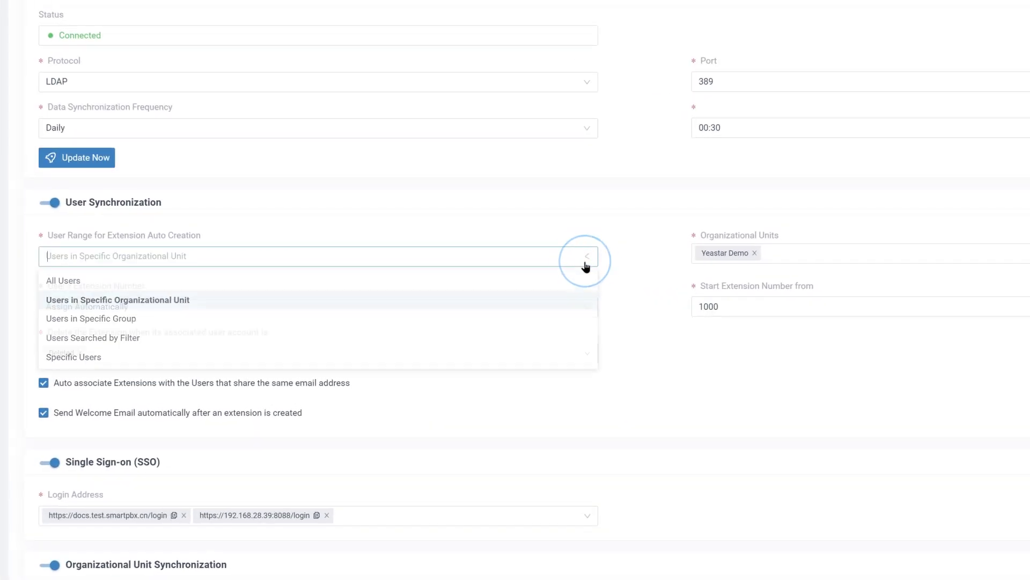
click(582, 359)
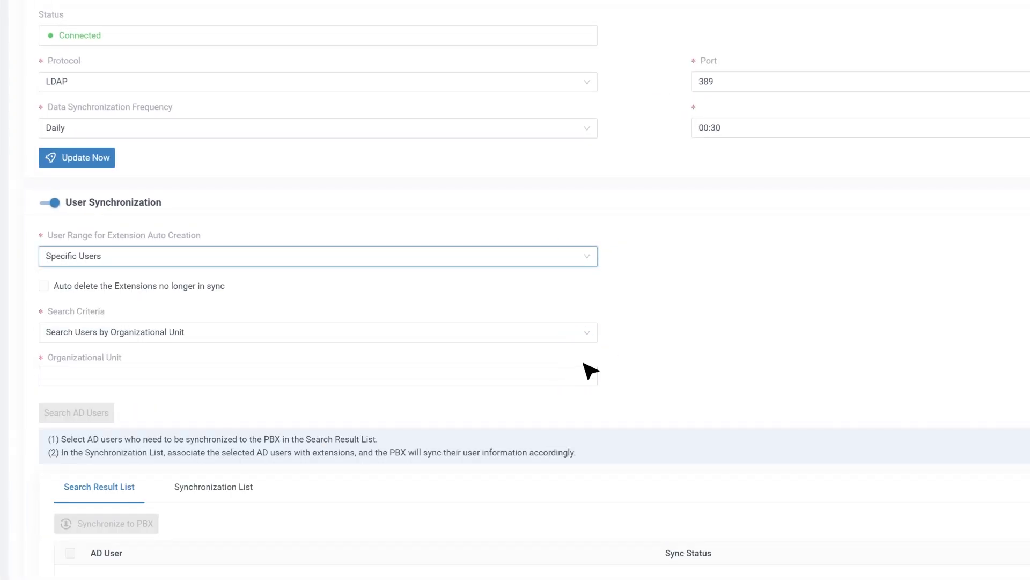
click(588, 333)
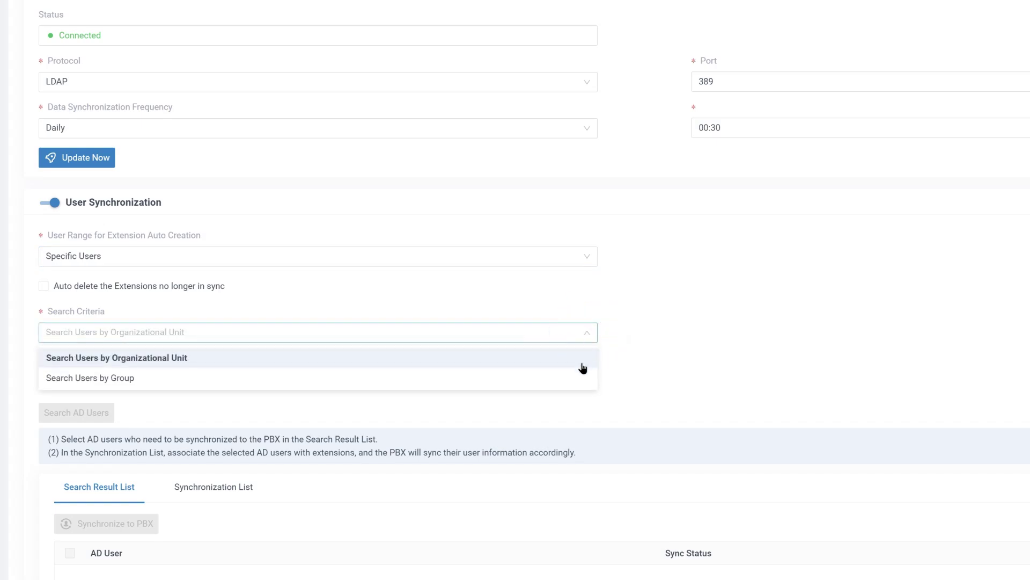
click(582, 363)
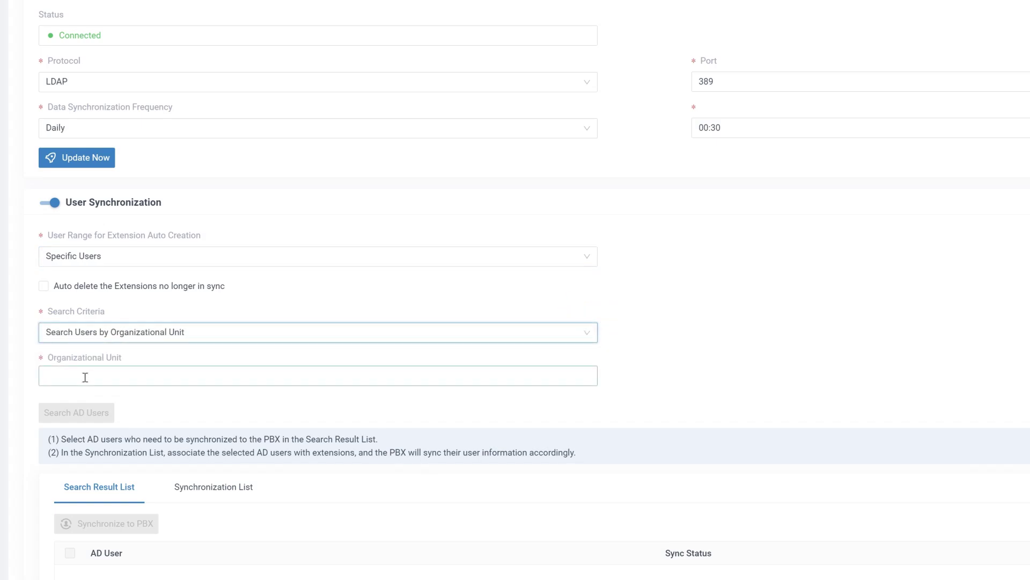
click(85, 377)
click(73, 402)
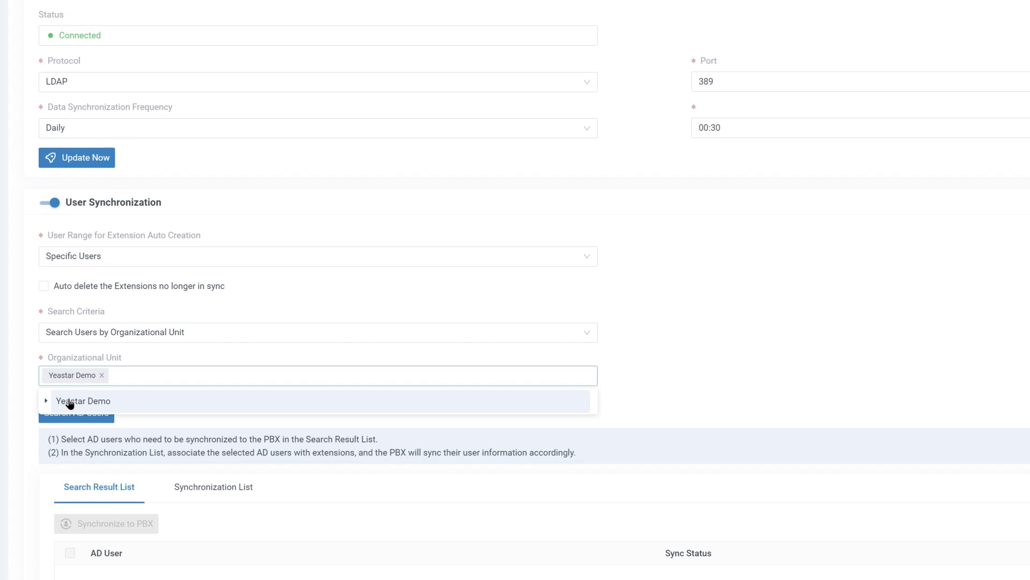
click(31, 417)
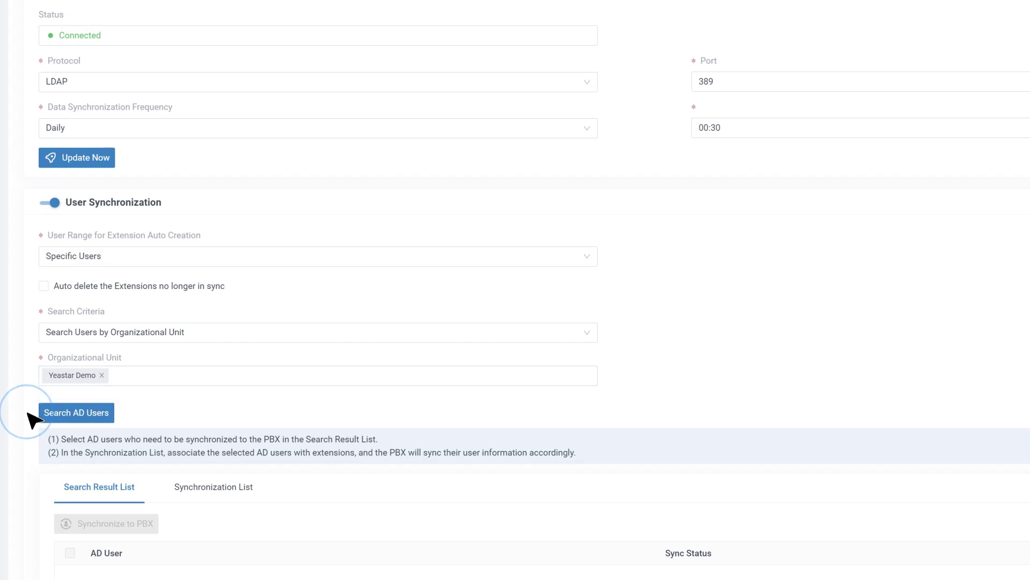
click(94, 419)
Select both found users and synchronize them to the PBX.
scroll(97, 424, down, 3)
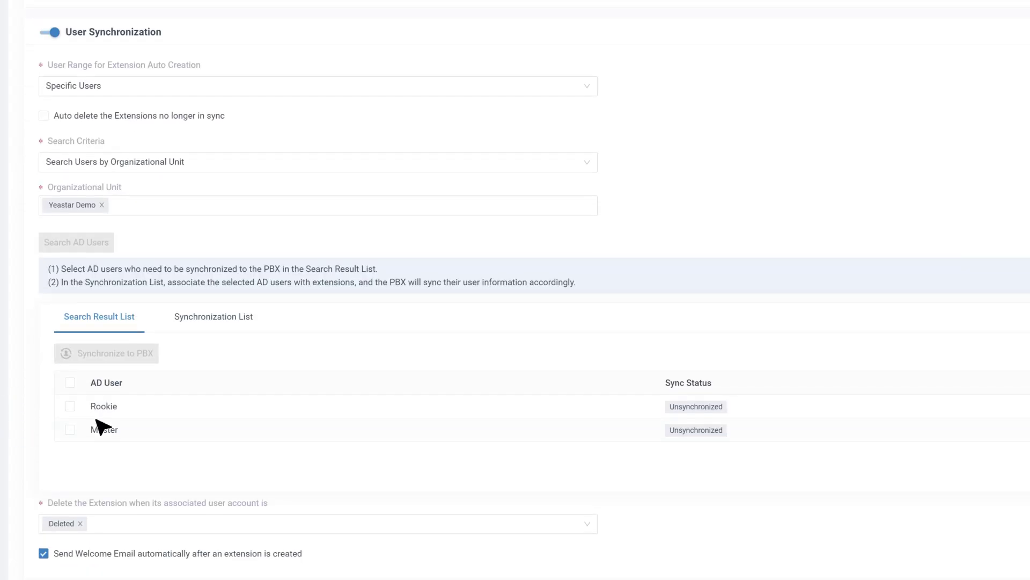
click(70, 406)
click(70, 429)
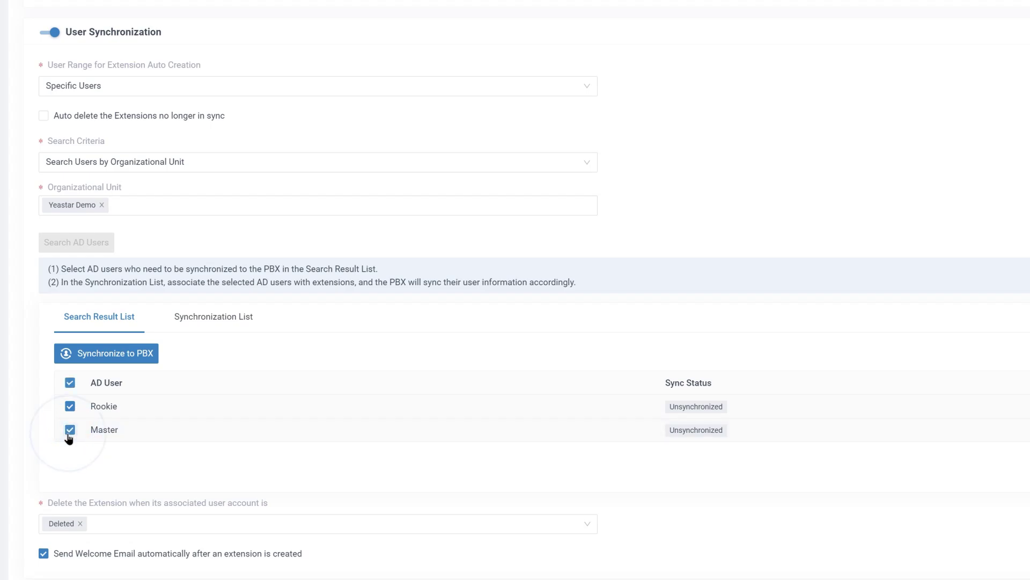
click(115, 353)
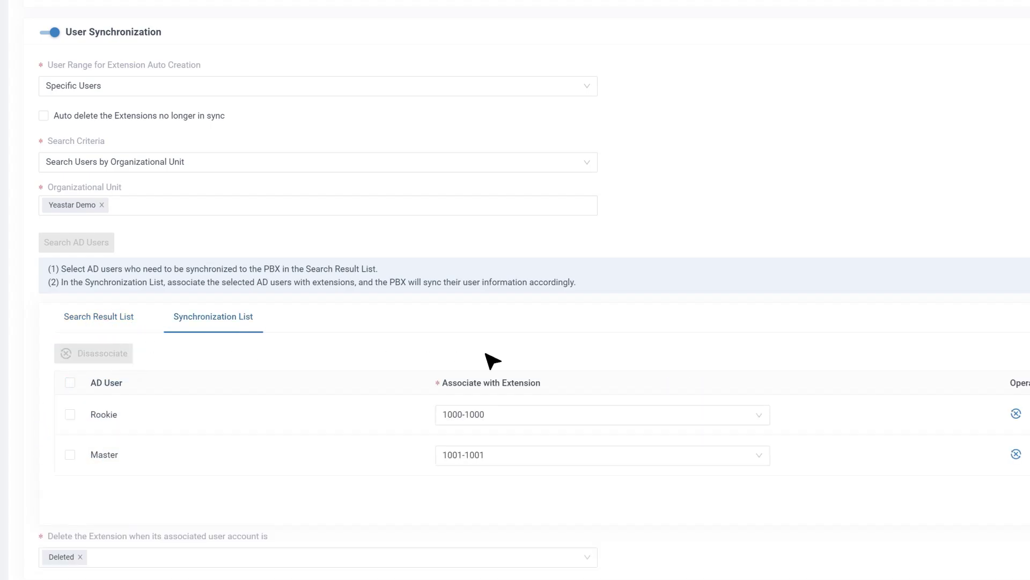
Link the first synced user to extension 3000 and the second to 3001.
click(759, 417)
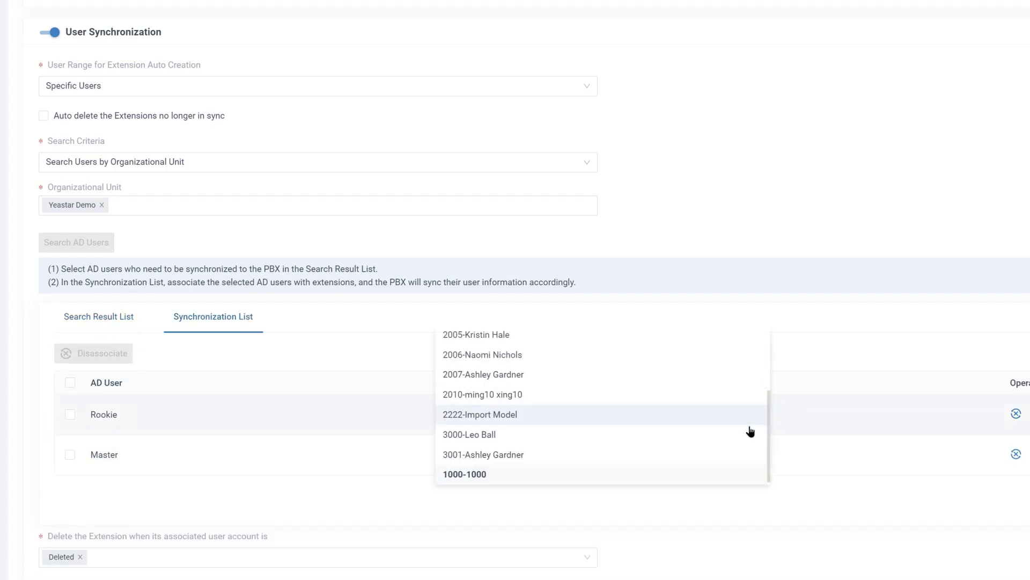
click(727, 448)
click(762, 456)
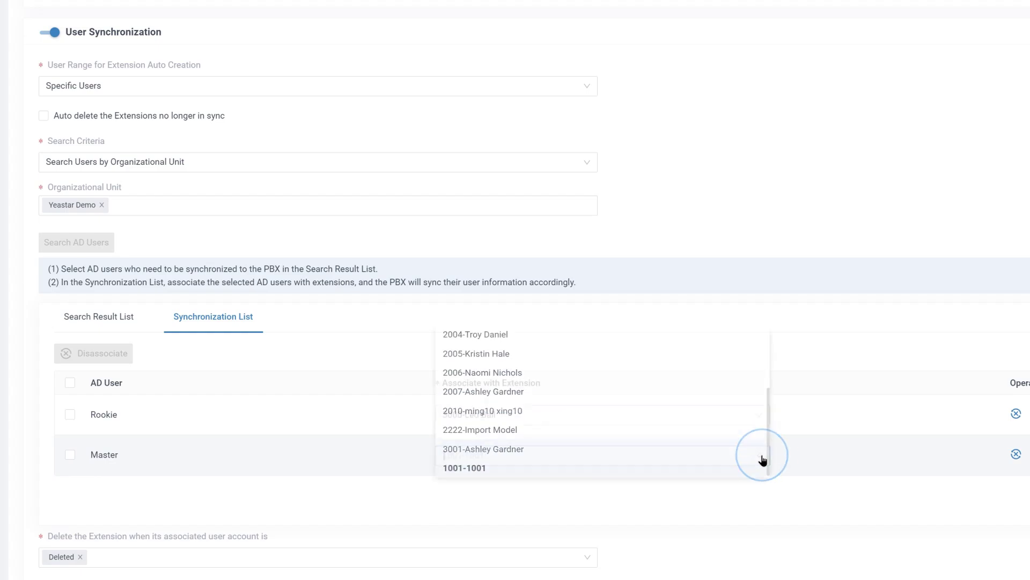
click(739, 457)
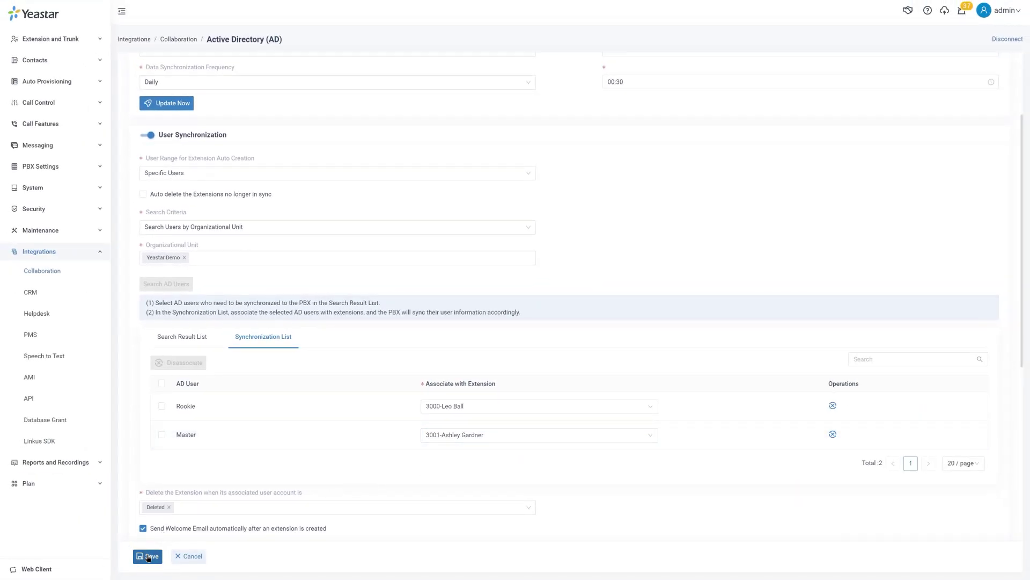
Save the user links, then sync Yeastar Demo and its sub-units as Organizations and save.
click(149, 556)
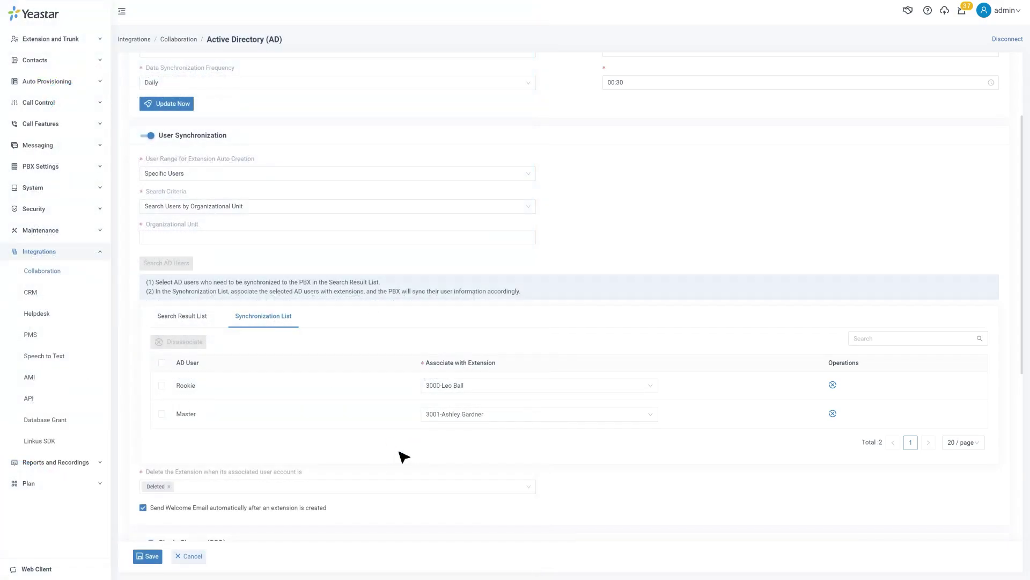
scroll(402, 455, down, 6)
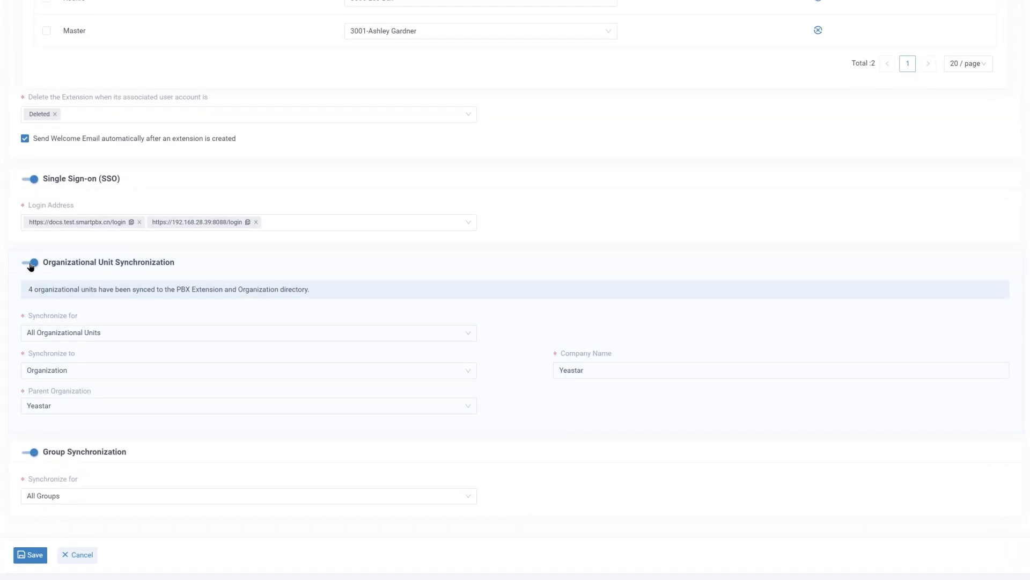
click(469, 334)
click(469, 370)
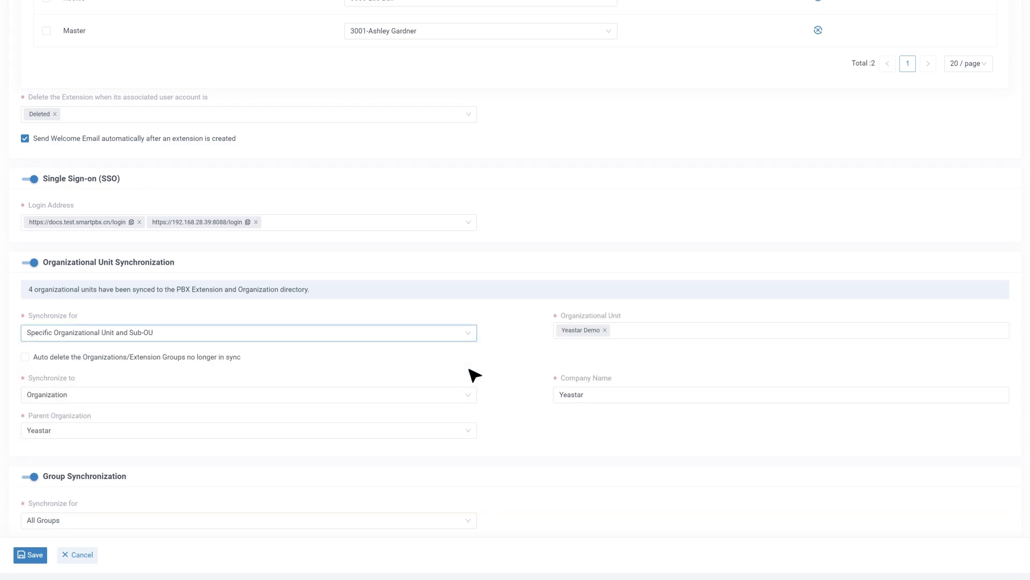
click(619, 330)
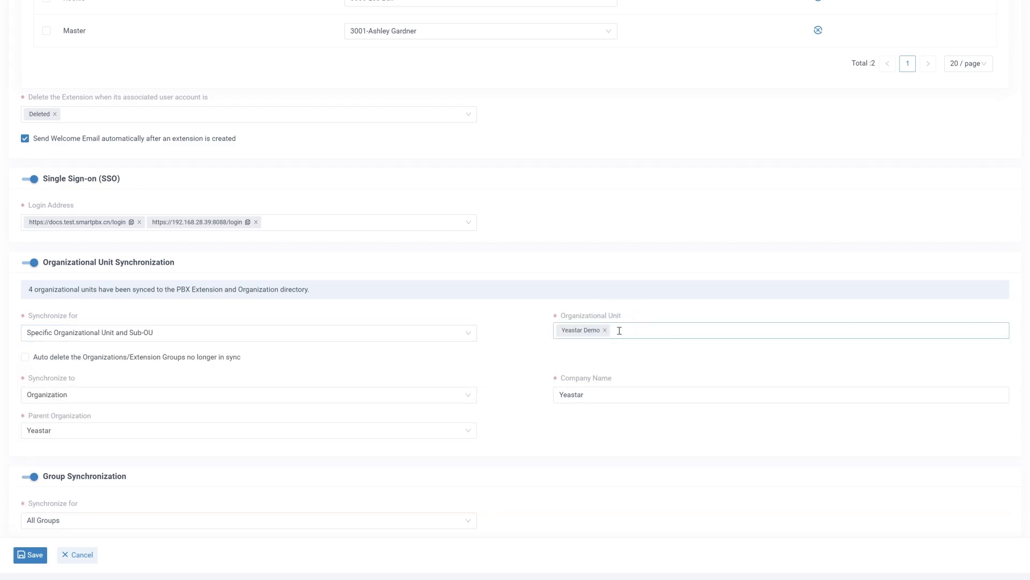
click(468, 395)
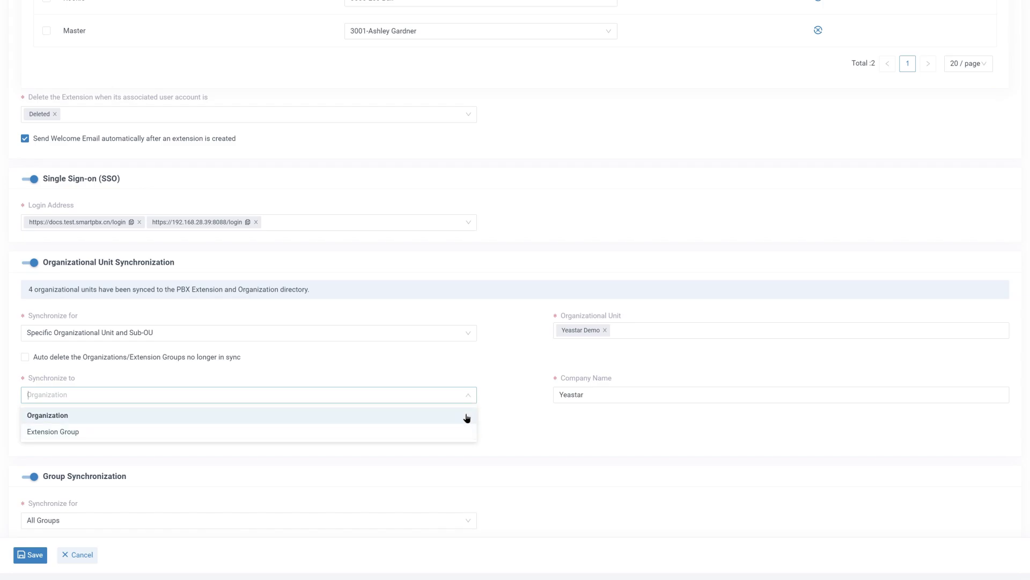
click(469, 416)
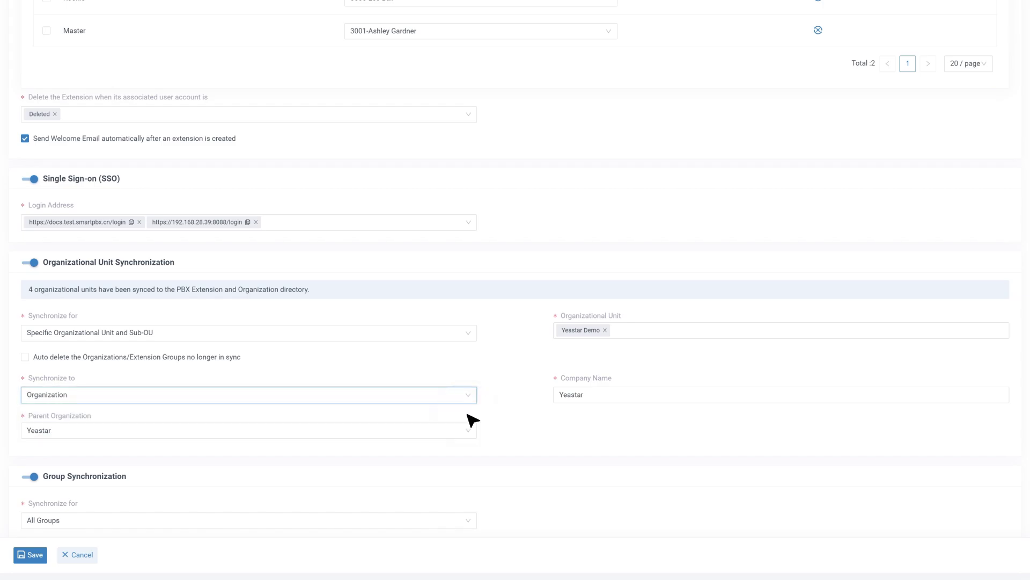
click(33, 555)
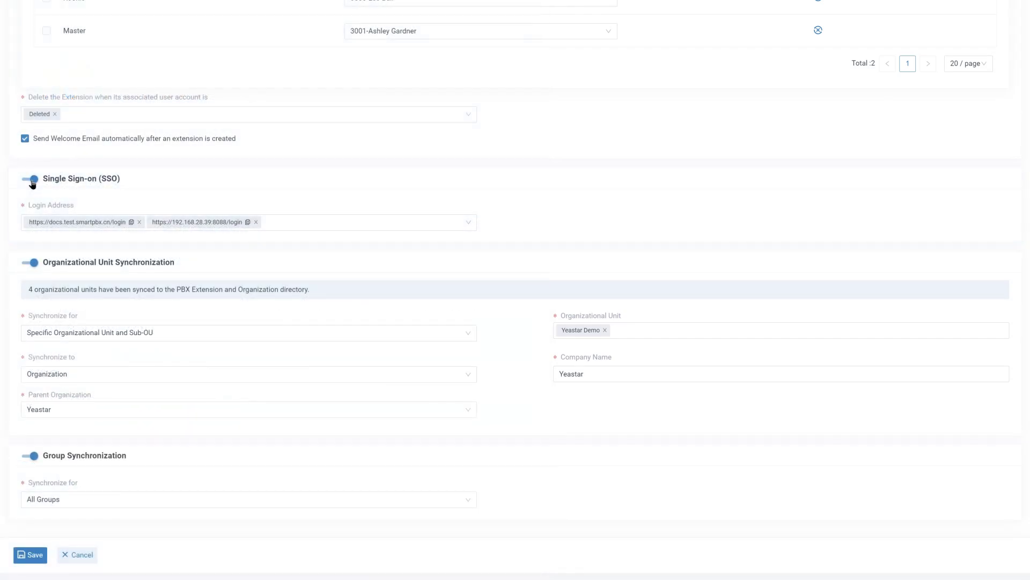
Confirm both SSO login addresses stay selected and save the integration.
click(465, 223)
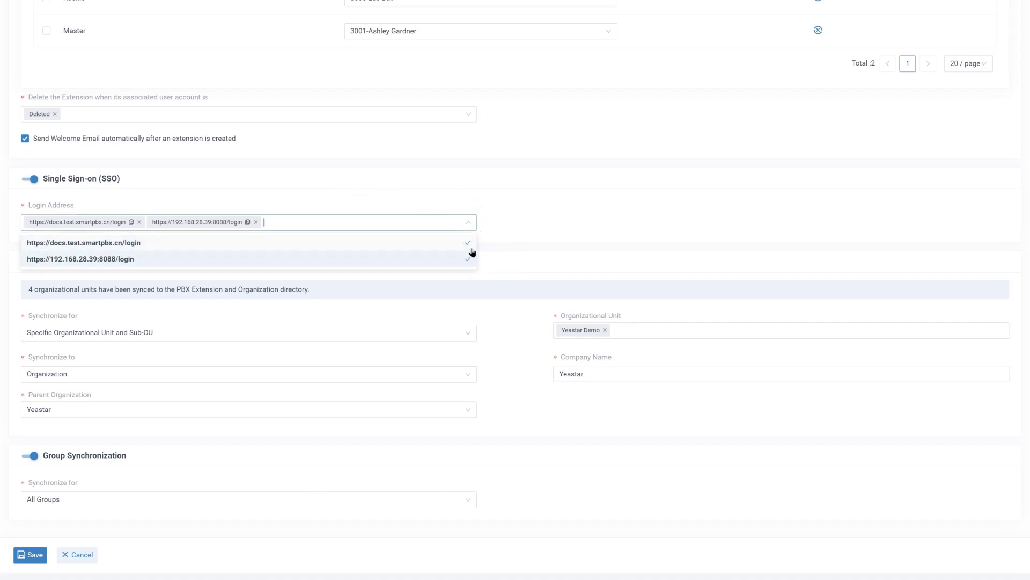
click(468, 225)
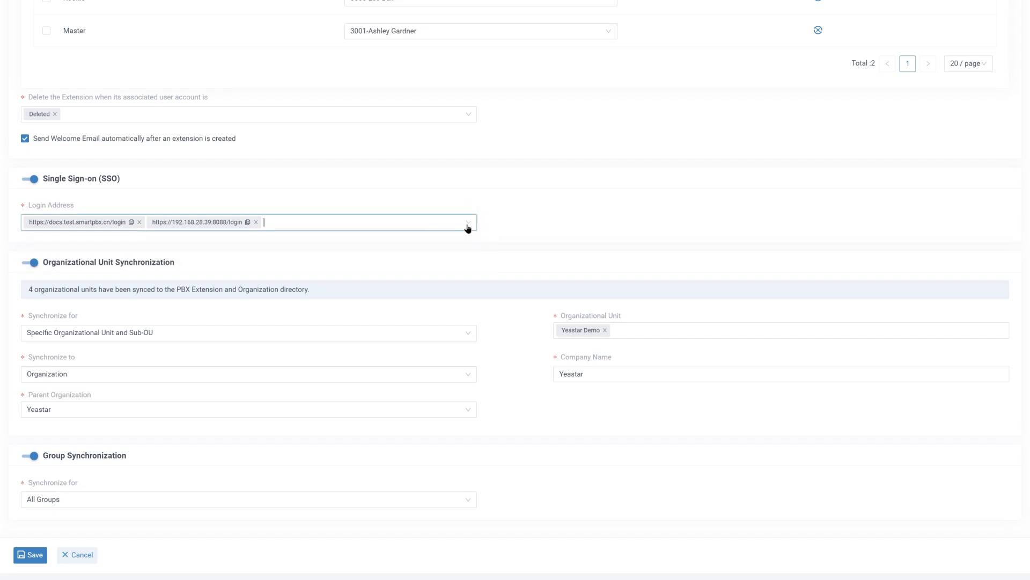
click(32, 555)
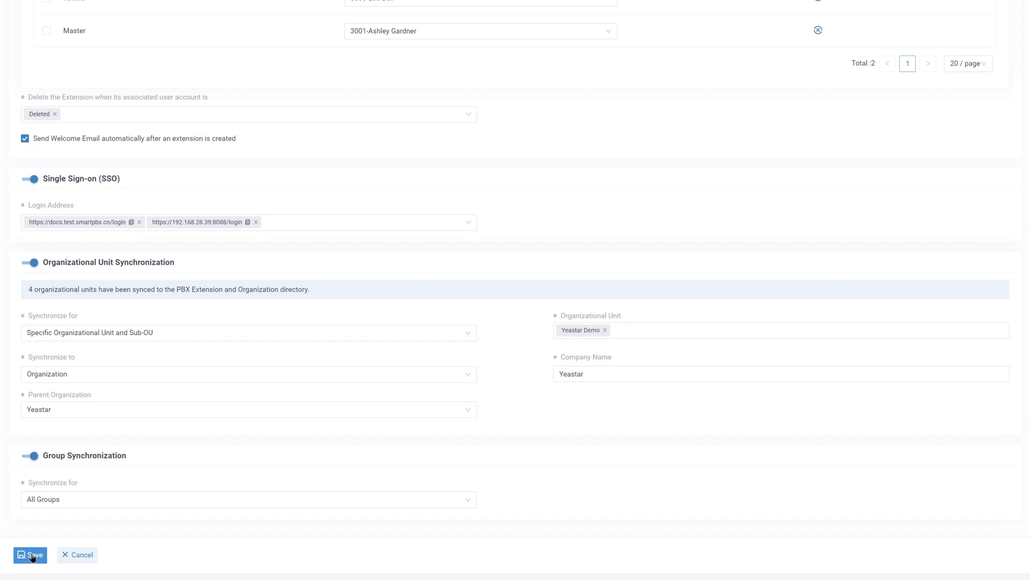